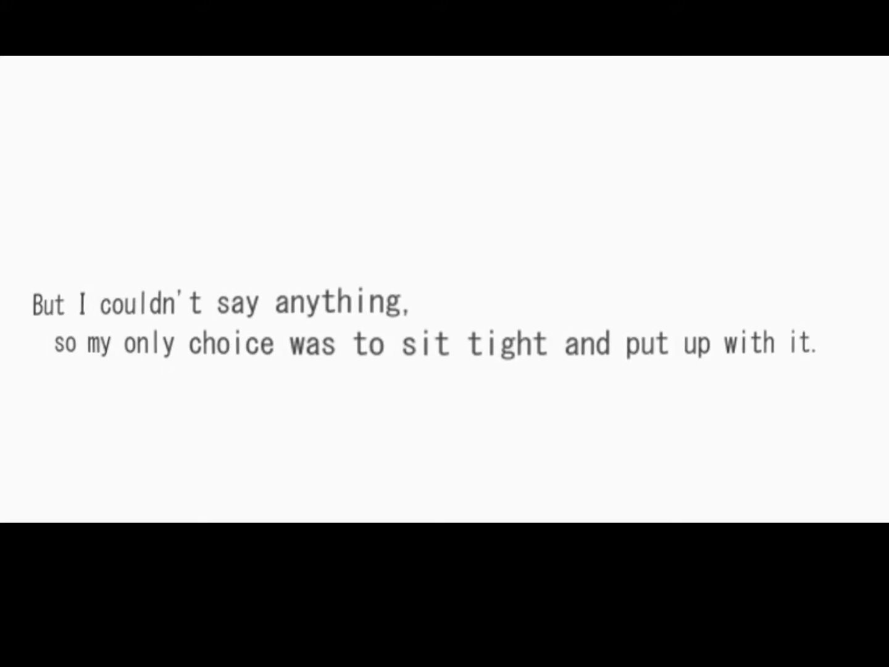
{"action": "key", "text": "Return"}
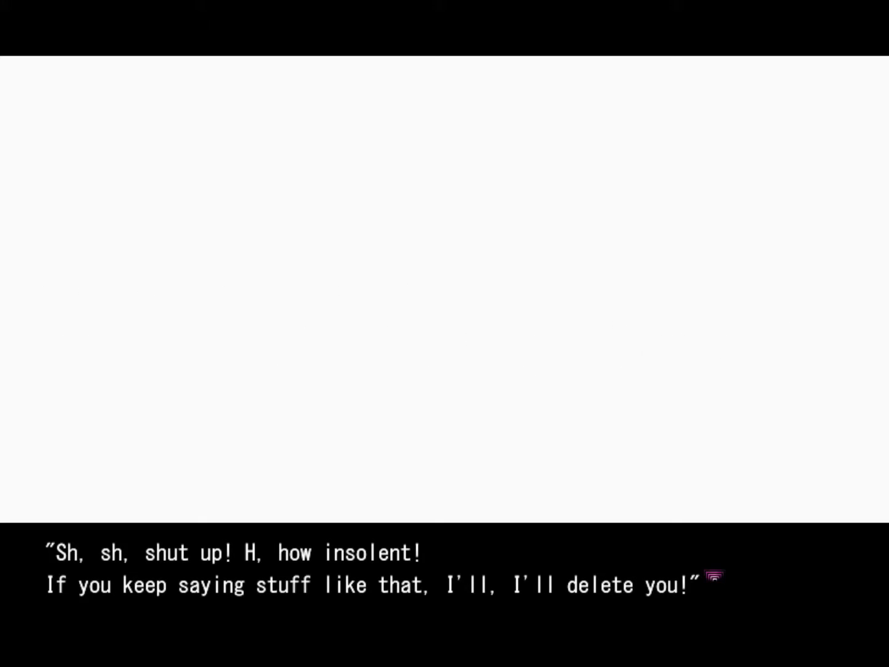